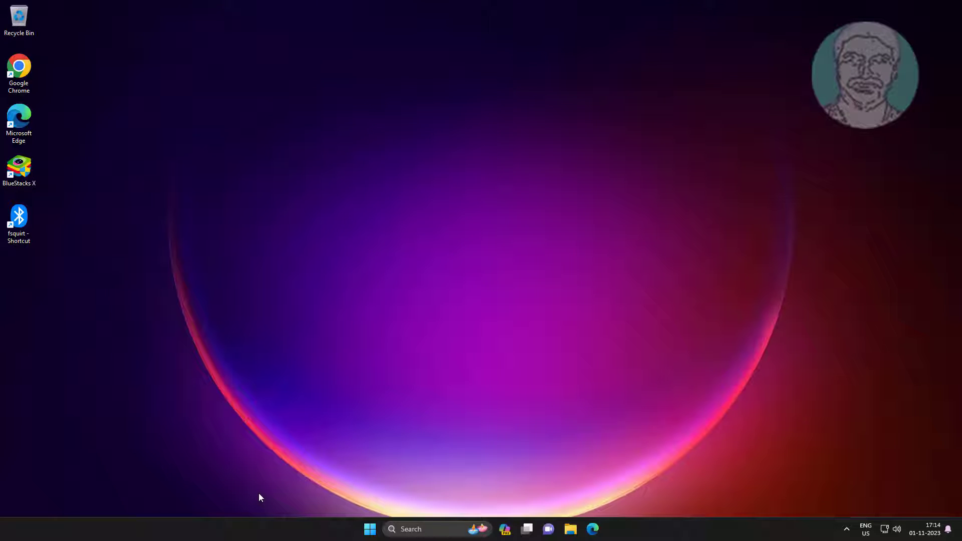
Step: Run Check for updates on Settings' Windows Update page until the Defender update installs, then close Settings
{"action": "left_click", "coordinate": [369, 529]}
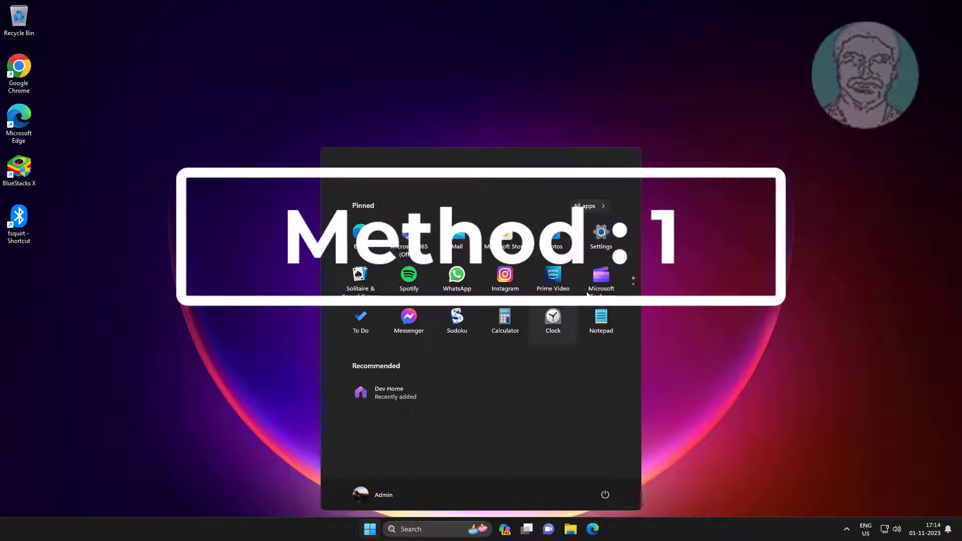
{"action": "left_click", "coordinate": [601, 232]}
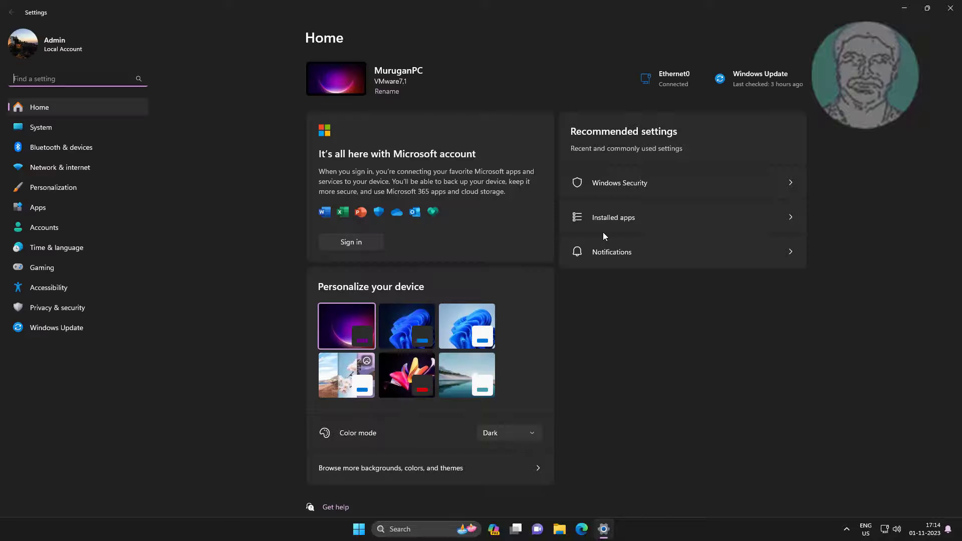
{"action": "left_click", "coordinate": [68, 326]}
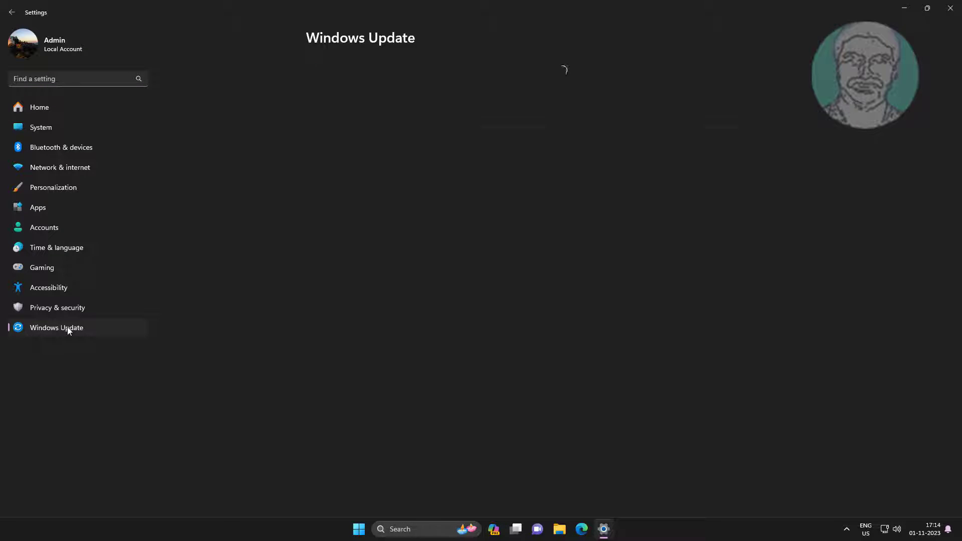
{"action": "left_click", "coordinate": [777, 81]}
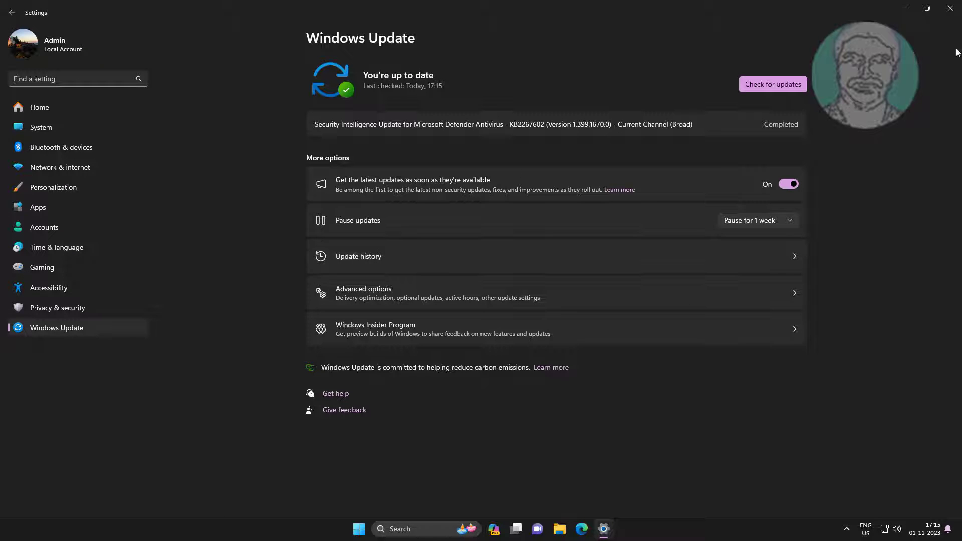
{"action": "left_click", "coordinate": [950, 8]}
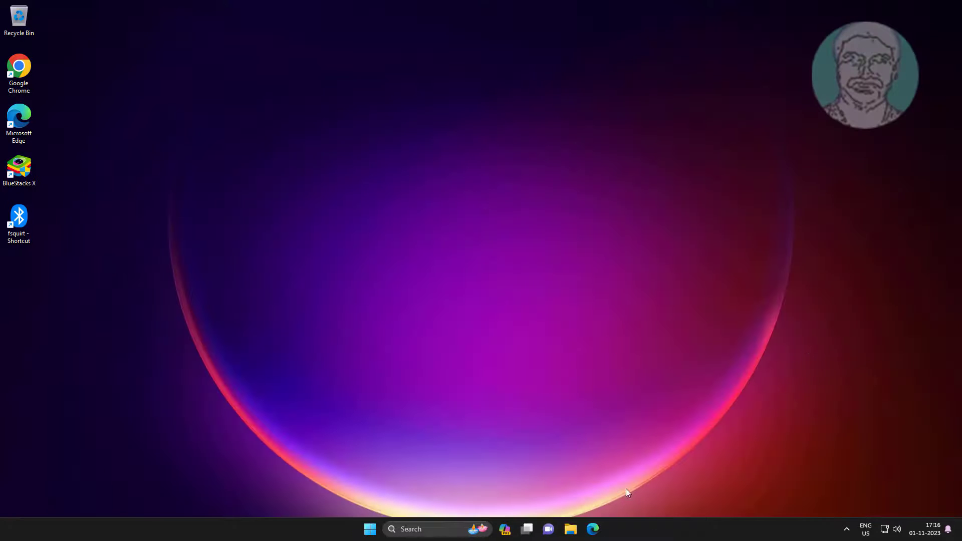
Step: Restart the Windows Explorer process from Task Manager, opened from the taskbar, then close Task Manager
{"action": "right_click", "coordinate": [649, 534]}
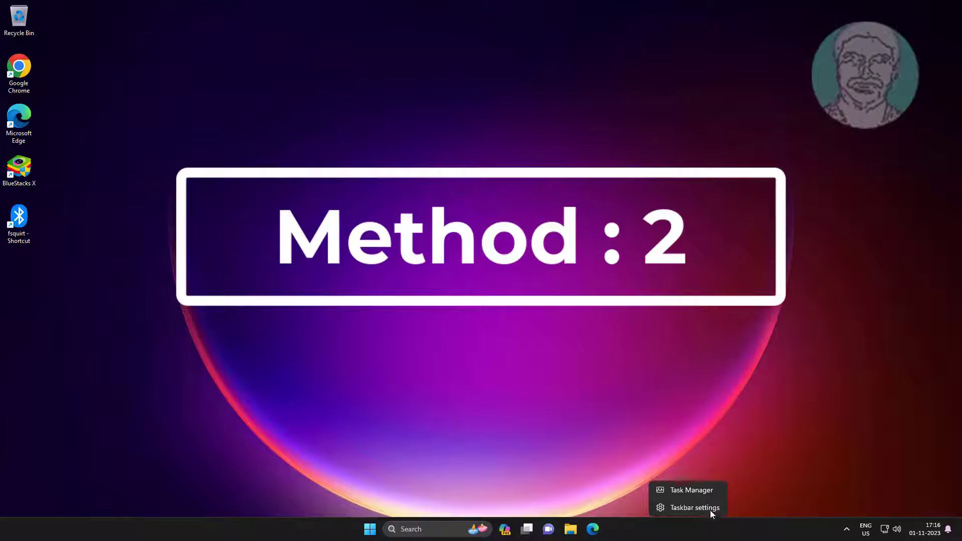
{"action": "left_click", "coordinate": [689, 491]}
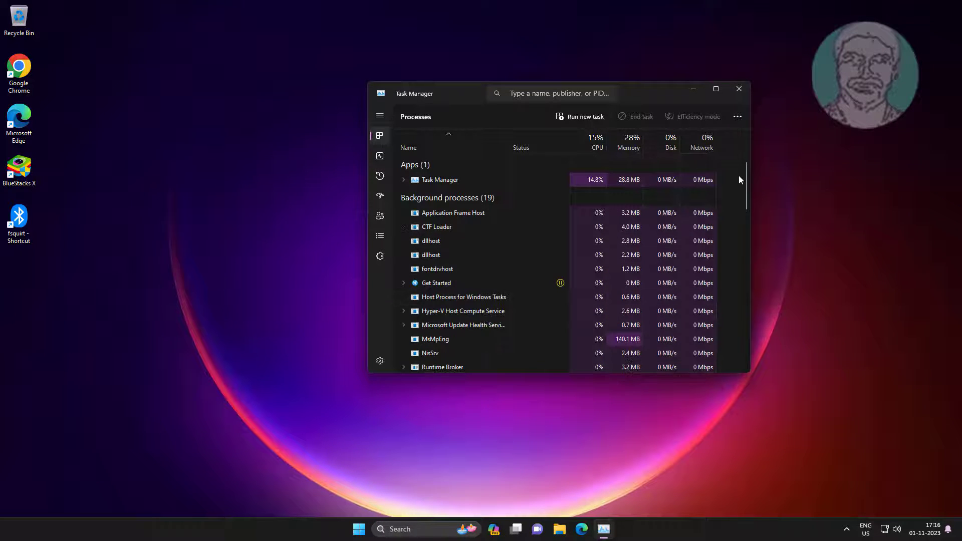
{"action": "left_click_drag", "start_coordinate": [746, 171], "coordinate": [724, 348]}
{"action": "left_click", "coordinate": [455, 295]}
{"action": "left_click", "coordinate": [632, 117]}
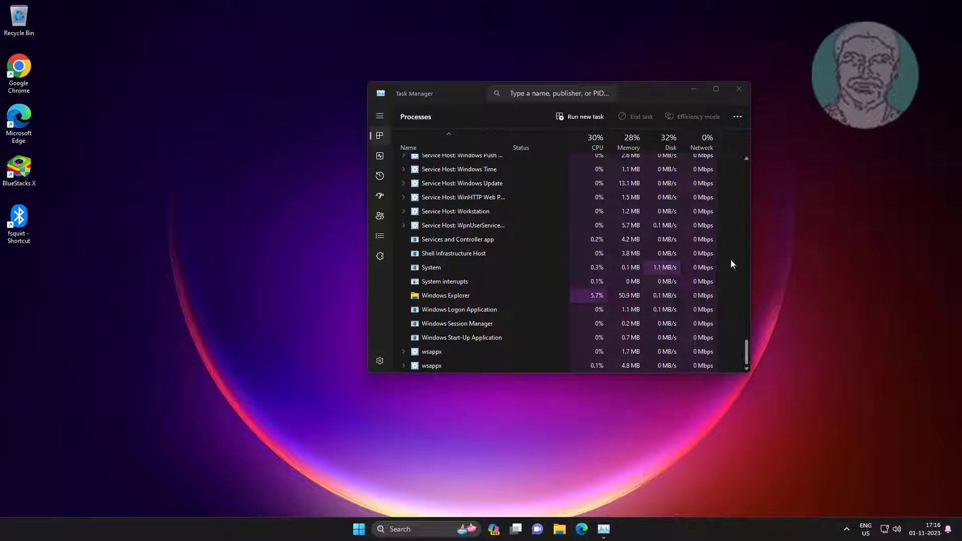
{"action": "left_click", "coordinate": [739, 89]}
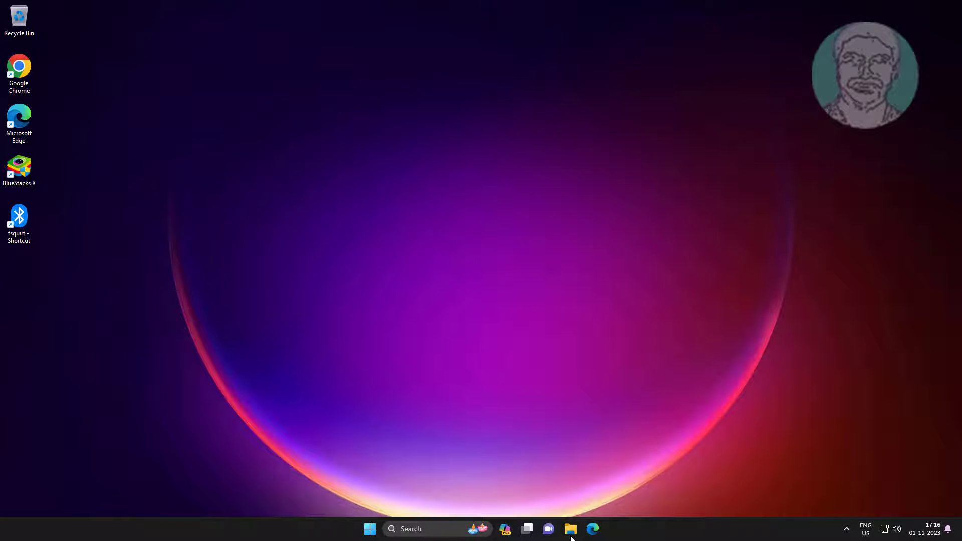
Step: Clear the File Explorer history on the General tab of Folder Options and confirm with OK
{"action": "left_click", "coordinate": [570, 530]}
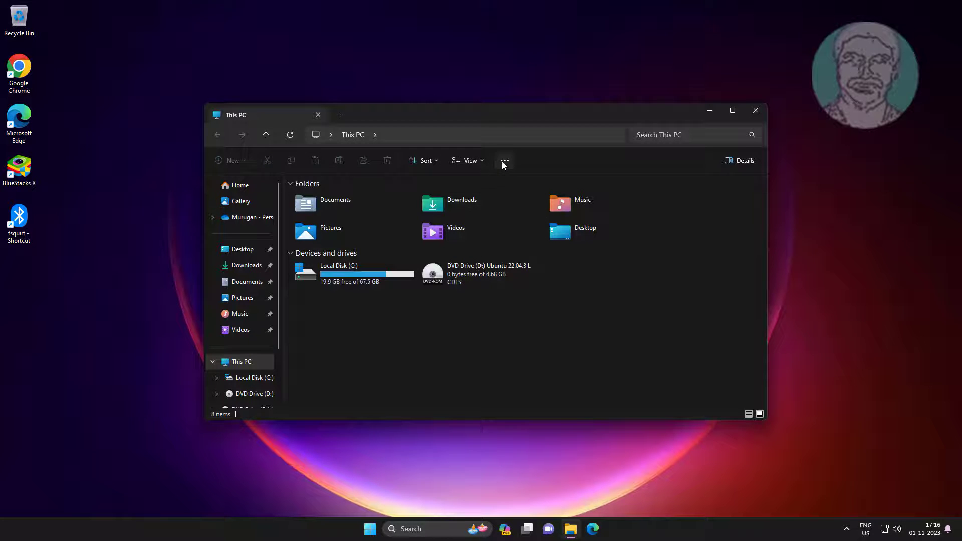
{"action": "left_click", "coordinate": [503, 162]}
{"action": "left_click", "coordinate": [451, 322]}
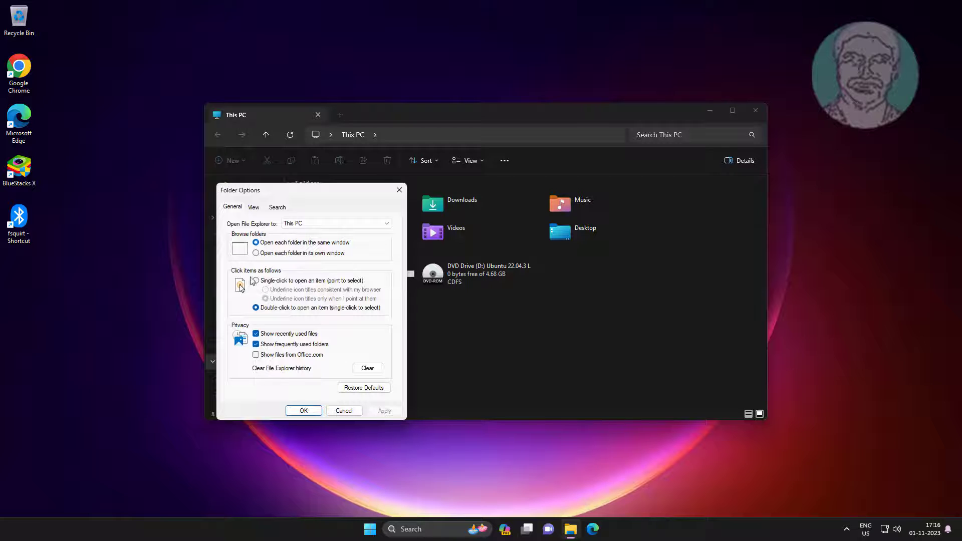
{"action": "left_click", "coordinate": [367, 373]}
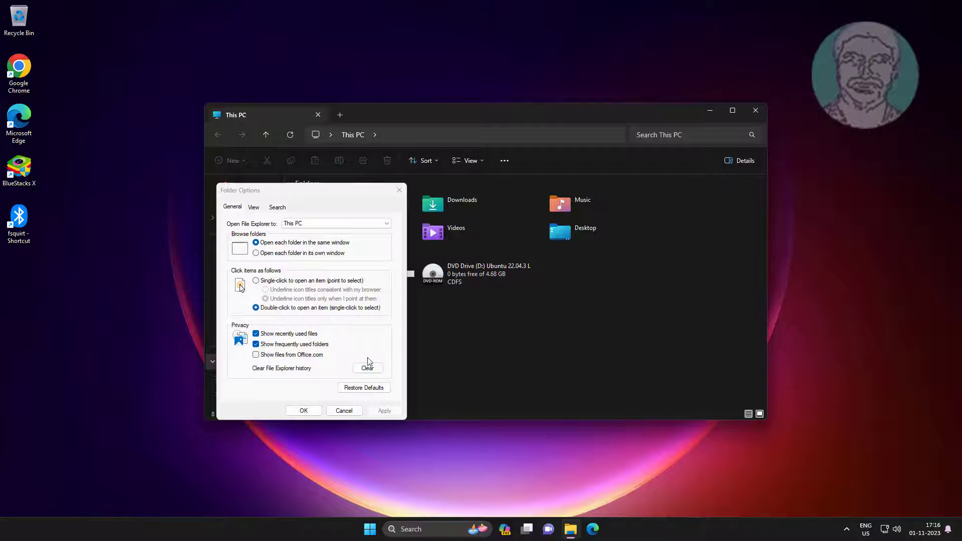
{"action": "left_click", "coordinate": [393, 419]}
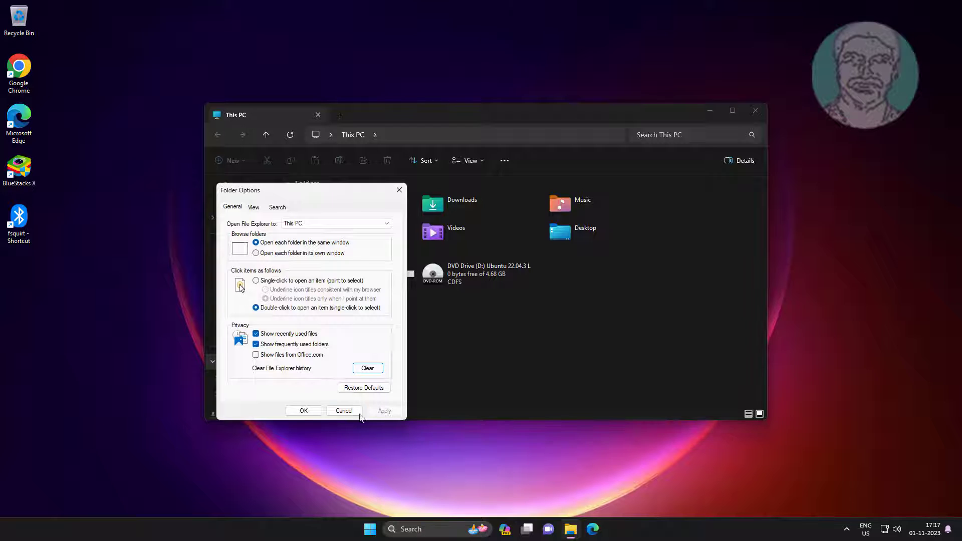
{"action": "left_click", "coordinate": [304, 411]}
Step: Search for 'indexing options' and open the Indexing Options window at screen centre
{"action": "left_click", "coordinate": [756, 111]}
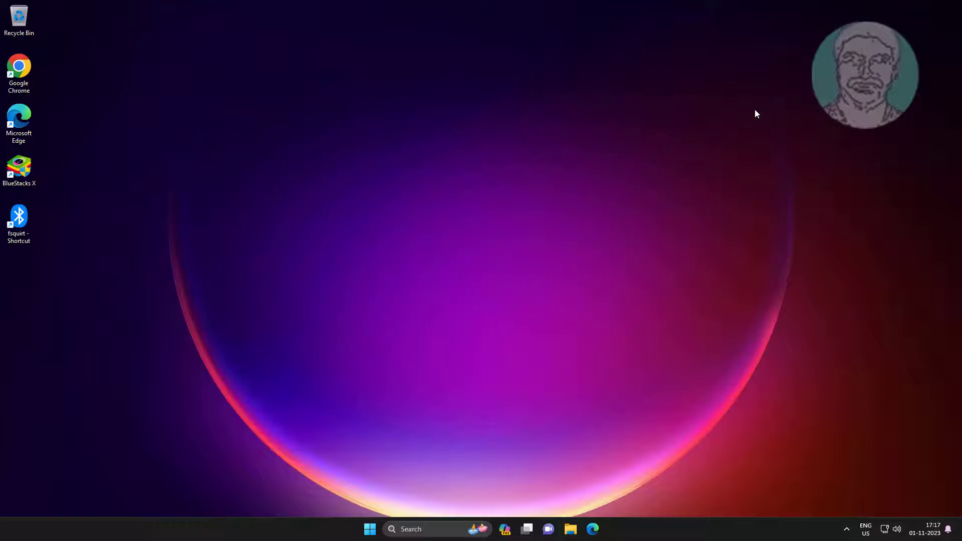
{"action": "key", "text": "super+s"}
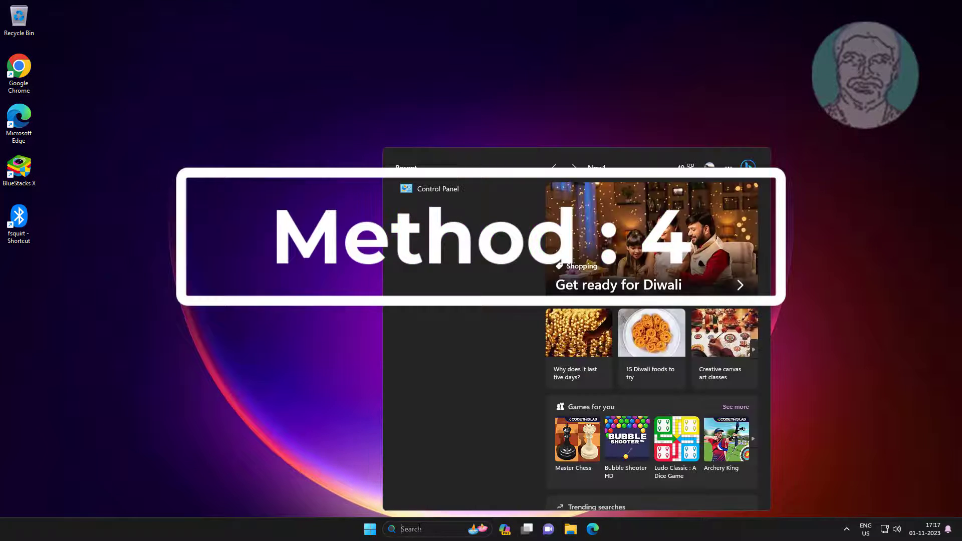
{"action": "type", "text": "indexing options"}
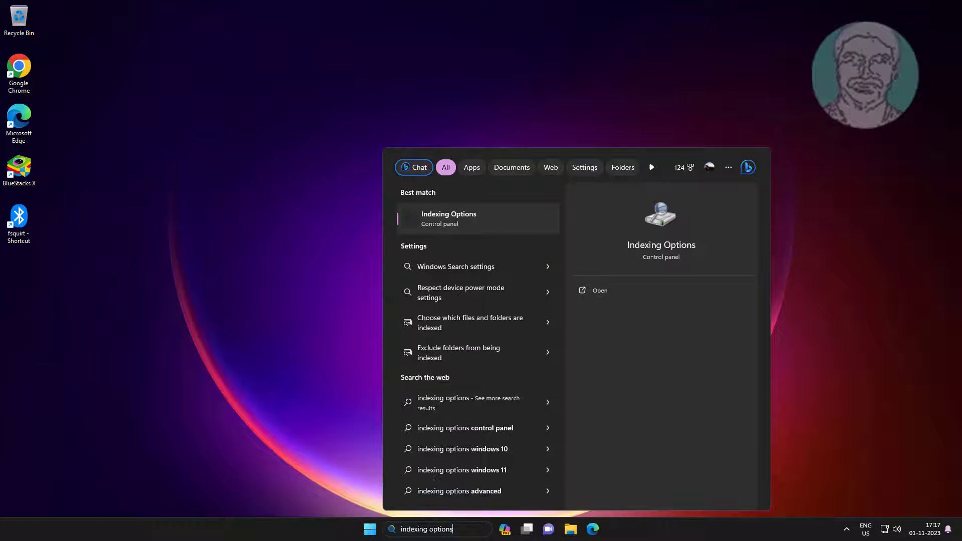
{"action": "left_click", "coordinate": [464, 216]}
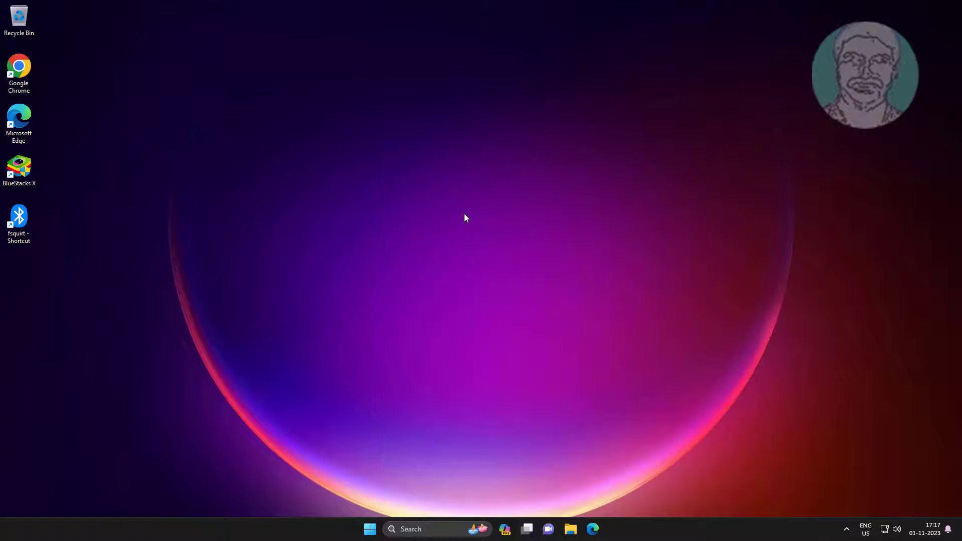
{"action": "left_click_drag", "start_coordinate": [178, 53], "coordinate": [550, 128]}
Step: Rebuild the search index from the Advanced settings, confirm it, and close Indexing Options
{"action": "left_click", "coordinate": [501, 342]}
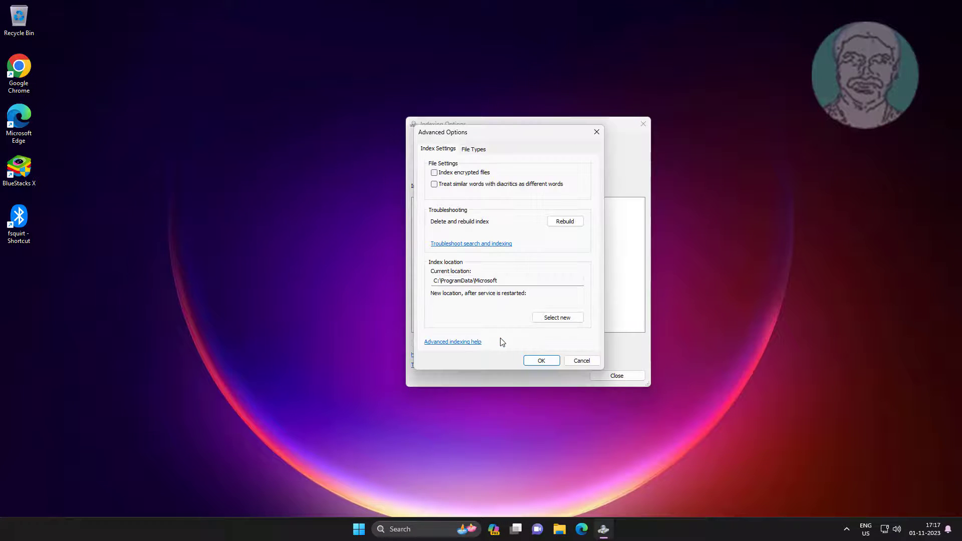
{"action": "left_click", "coordinate": [571, 222]}
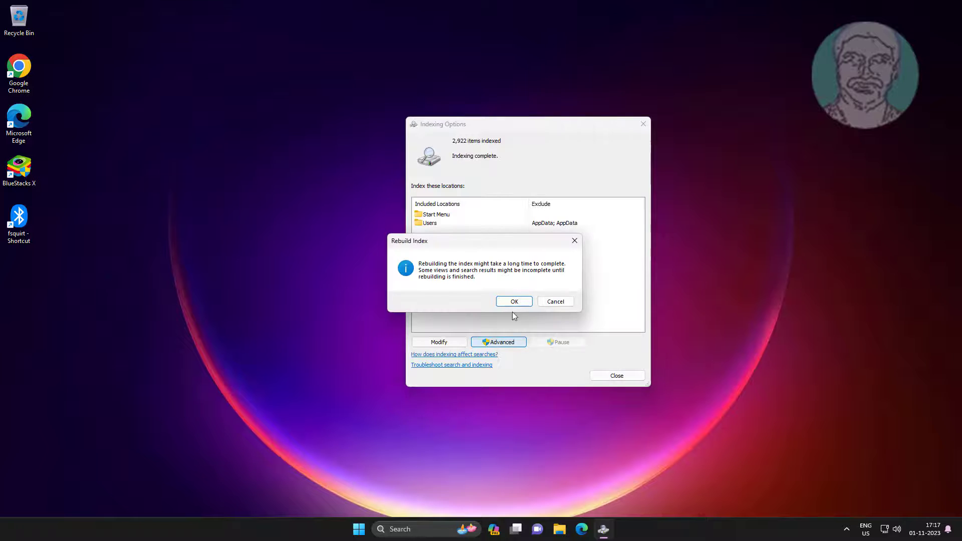
{"action": "left_click", "coordinate": [515, 302]}
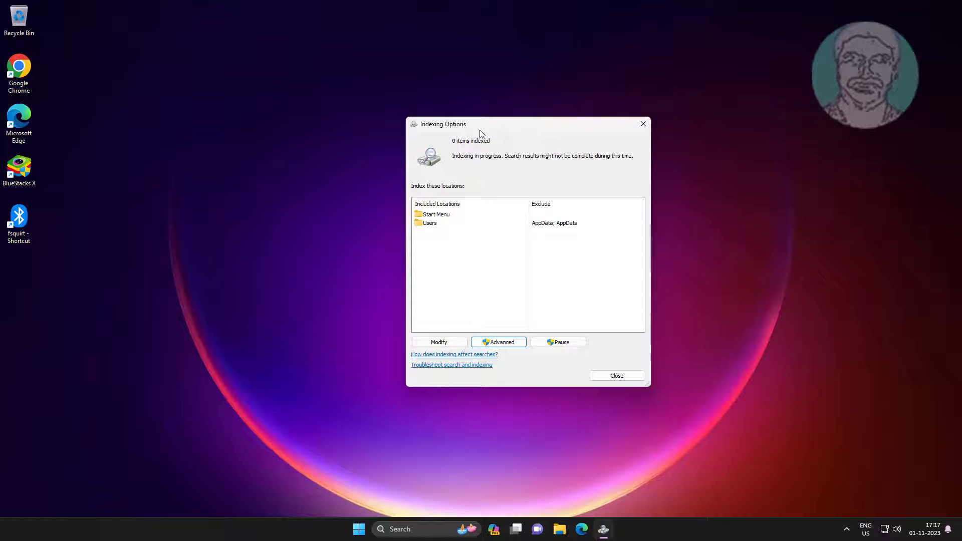
{"action": "left_click", "coordinate": [619, 378]}
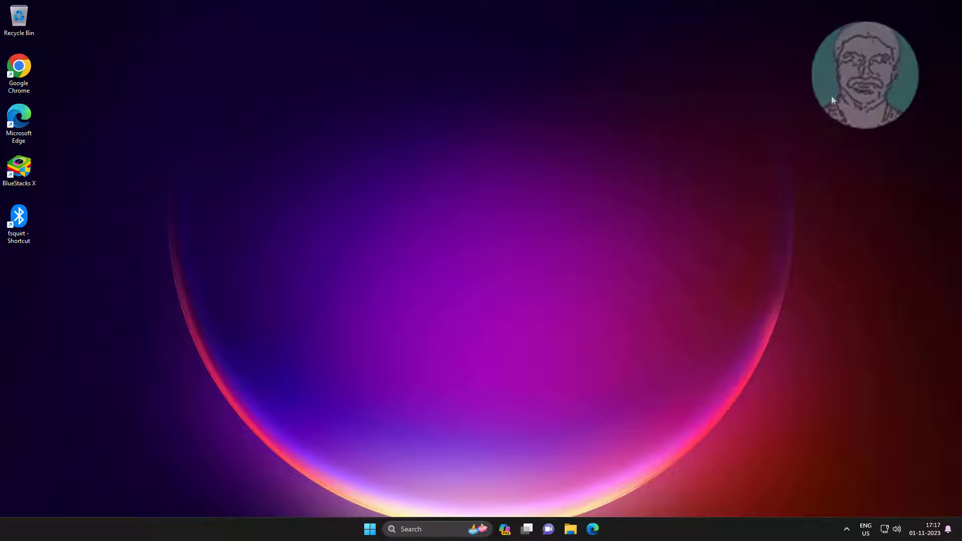
Step: Open the Properties of the Downloads folder under This PC in File Explorer
{"action": "left_click", "coordinate": [571, 529]}
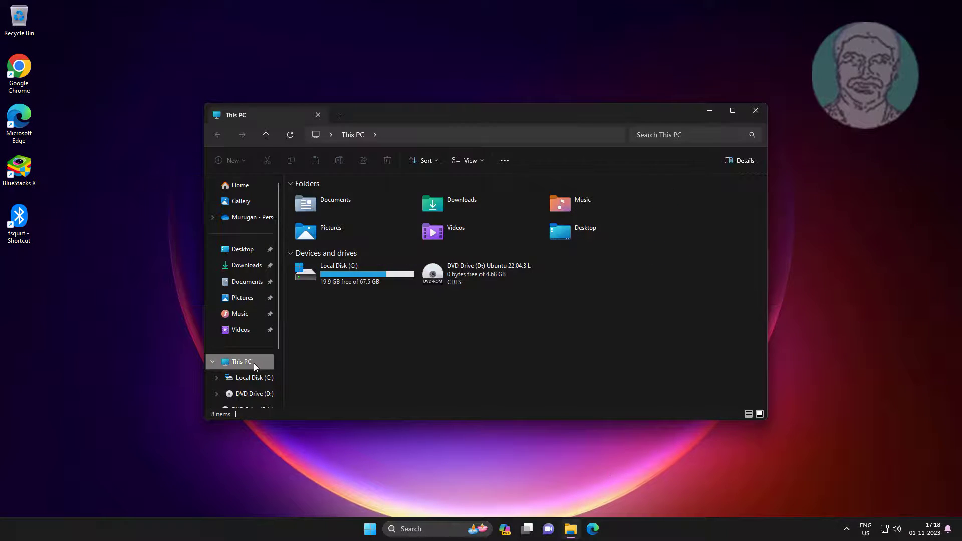
{"action": "left_click", "coordinate": [254, 363]}
{"action": "left_click", "coordinate": [454, 205]}
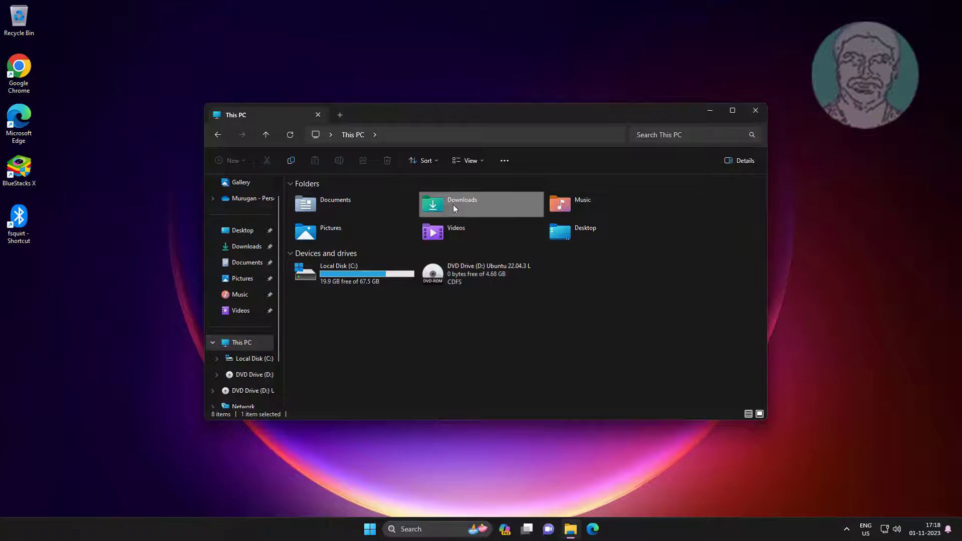
{"action": "right_click", "coordinate": [483, 204]}
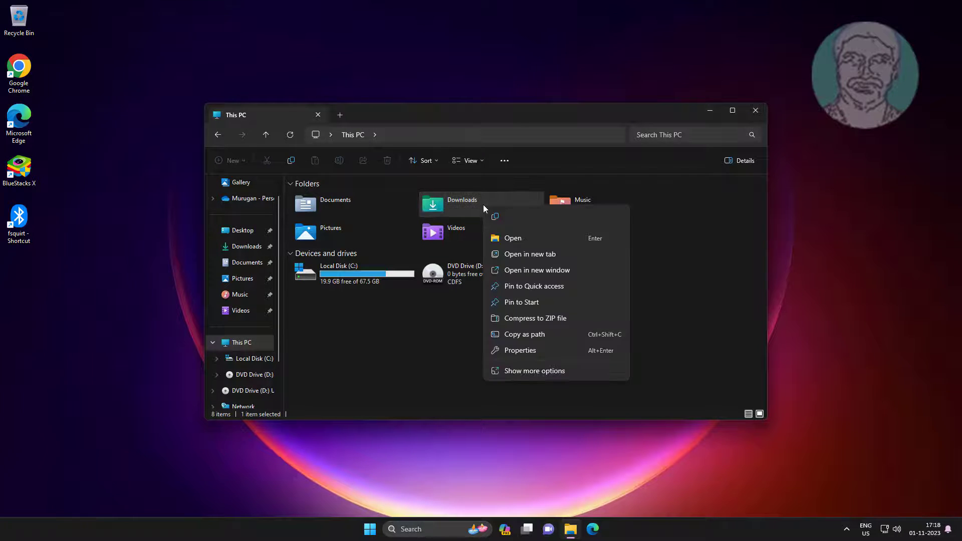
{"action": "left_click", "coordinate": [523, 350]}
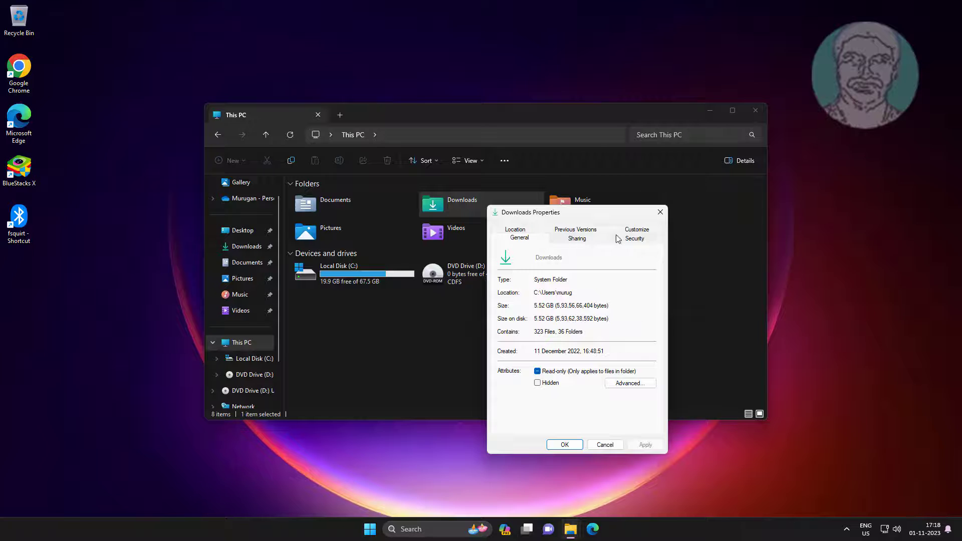
Step: Optimize Downloads for General items, apply it to all subfolders, and close File Explorer
{"action": "left_click", "coordinate": [645, 231]}
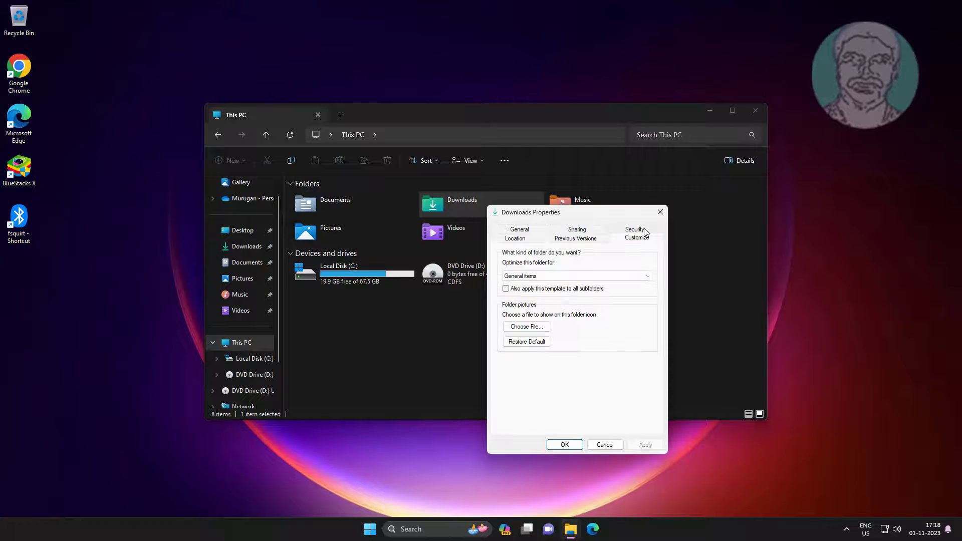
{"action": "left_click", "coordinate": [620, 275]}
{"action": "left_click", "coordinate": [530, 285]}
{"action": "left_click", "coordinate": [505, 289]}
{"action": "left_click", "coordinate": [646, 445]}
{"action": "left_click", "coordinate": [564, 445]}
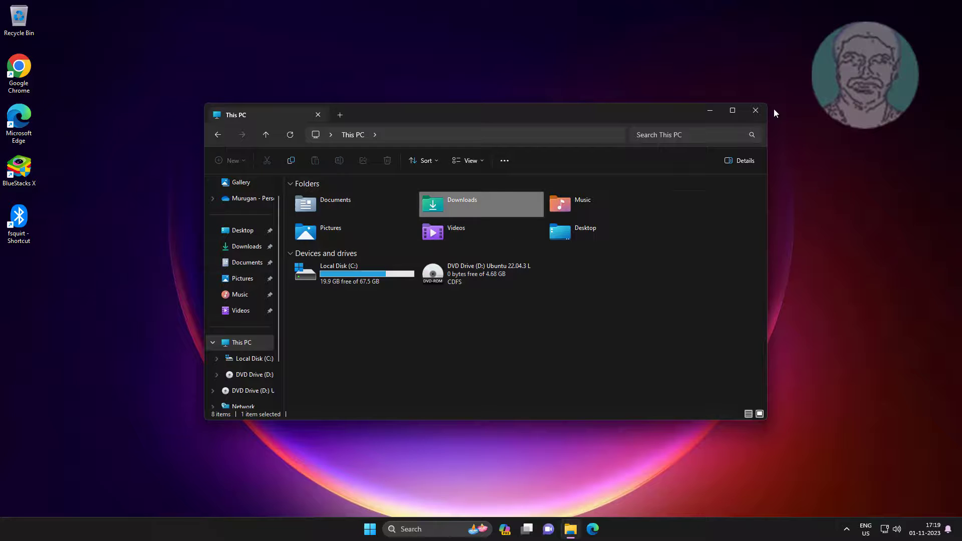
{"action": "left_click", "coordinate": [757, 112]}
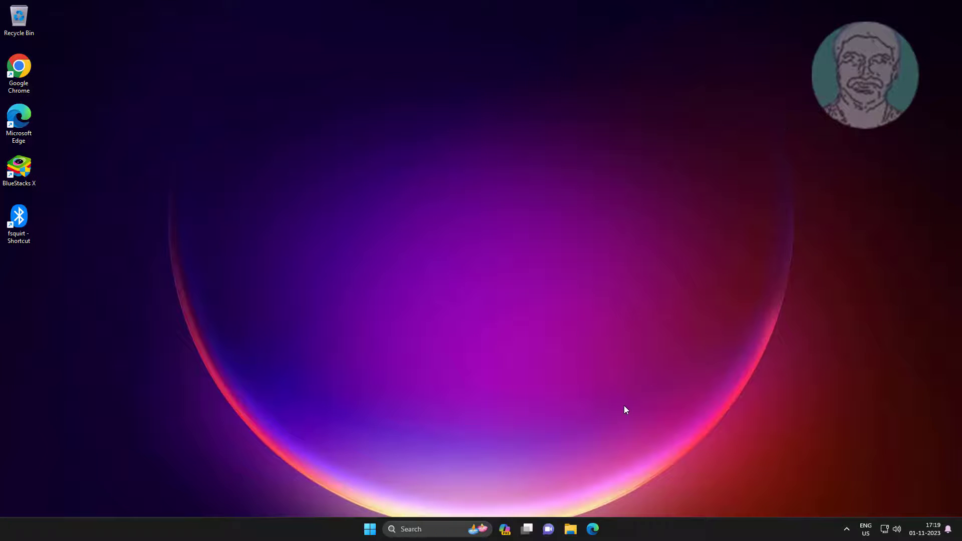
Step: Restart both Windows Explorer processes in Task Manager, opened from the taskbar
{"action": "right_click", "coordinate": [699, 535]}
{"action": "left_click", "coordinate": [726, 489]}
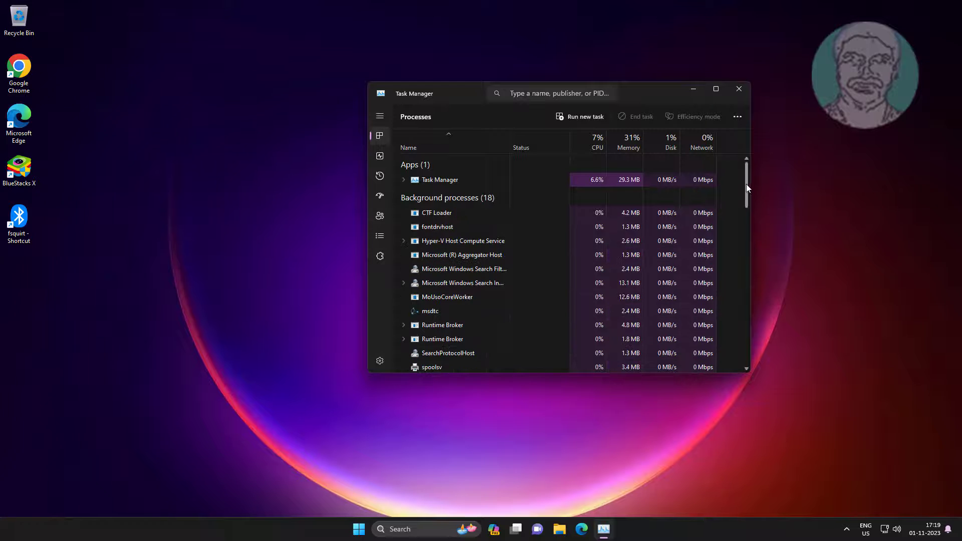
{"action": "left_click_drag", "start_coordinate": [746, 187], "coordinate": [744, 366]}
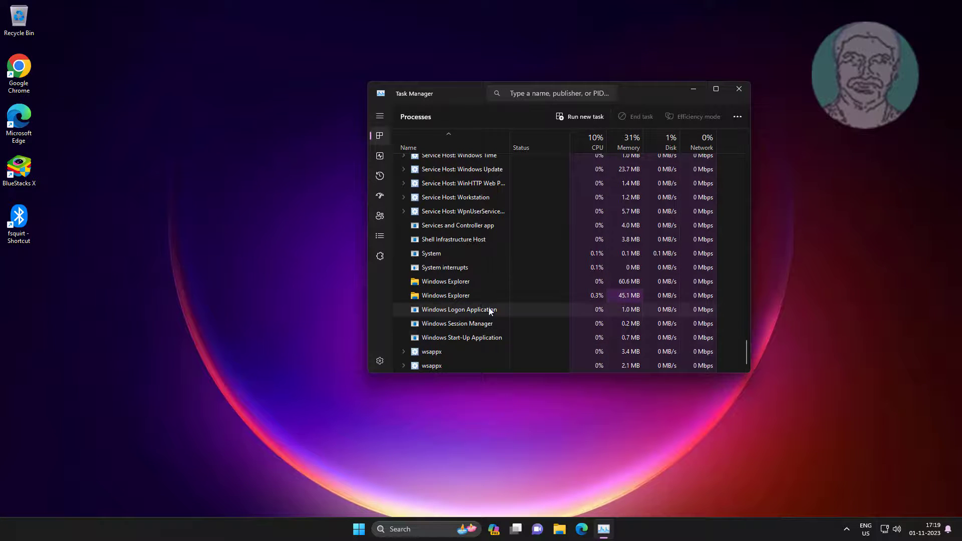
{"action": "left_click", "coordinate": [456, 287]}
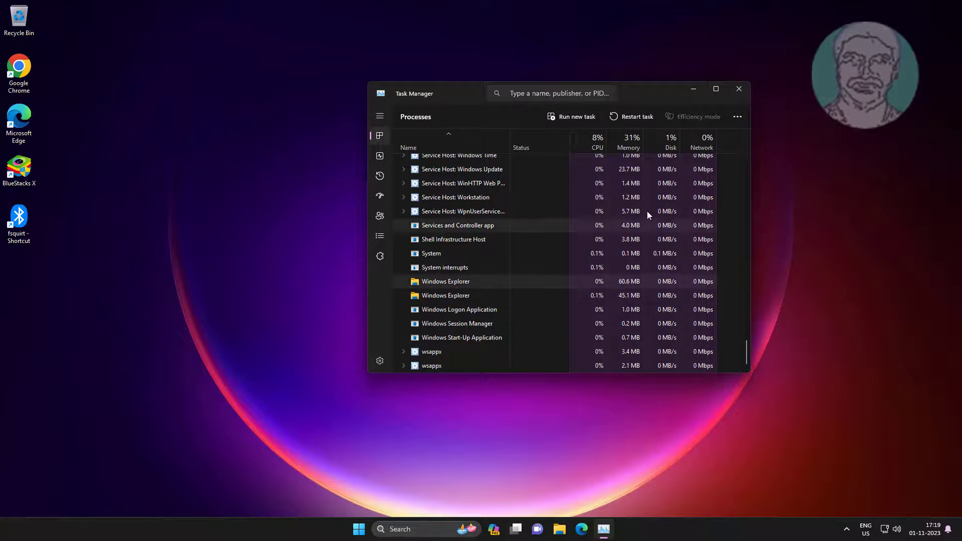
{"action": "left_click", "coordinate": [644, 117]}
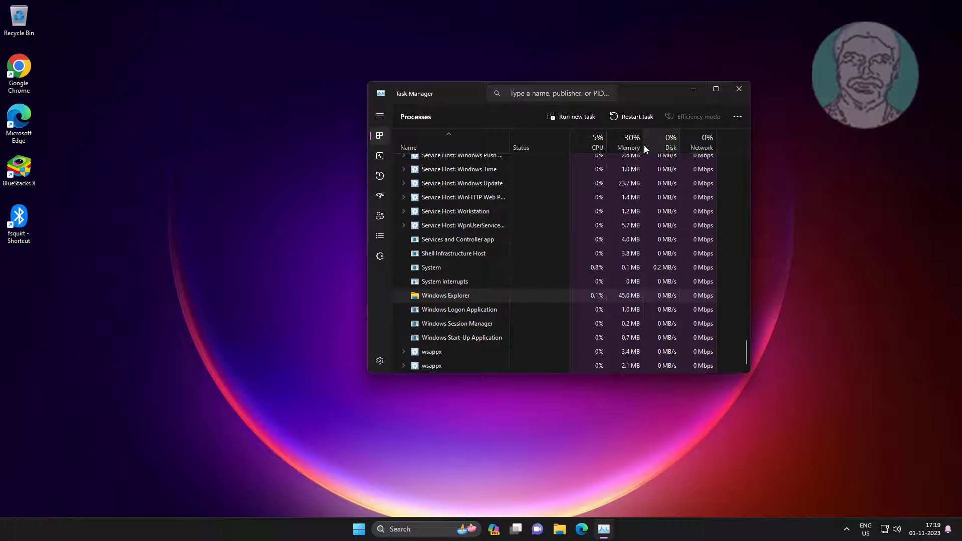
{"action": "left_click", "coordinate": [641, 116]}
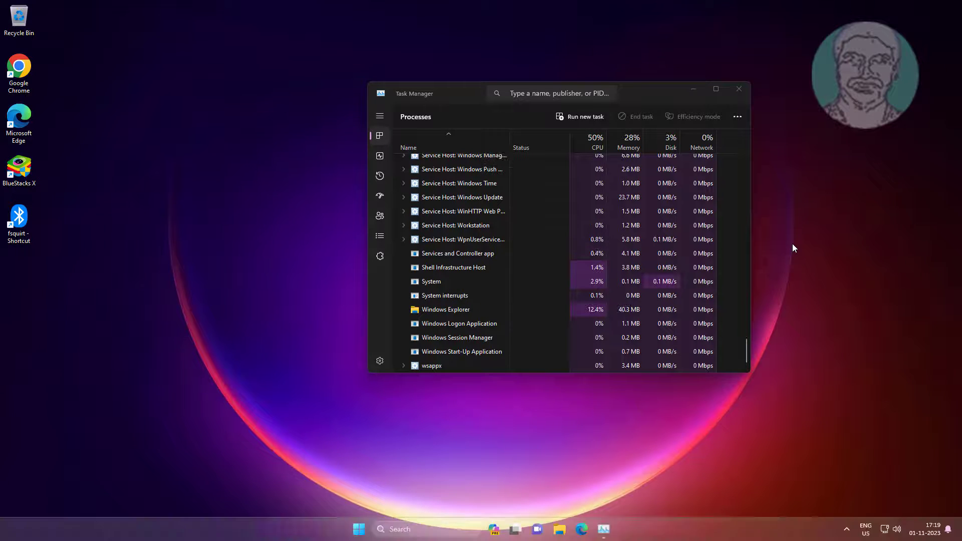
Step: Close Task Manager, then reach Virus & threat protection via Settings > Privacy & security > Windows Security
{"action": "left_click", "coordinate": [738, 91]}
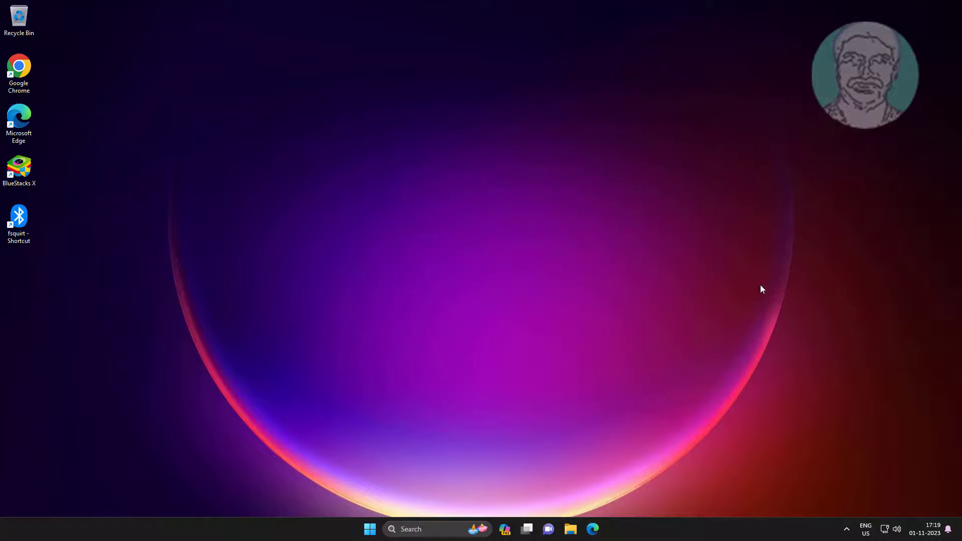
{"action": "left_click", "coordinate": [371, 529]}
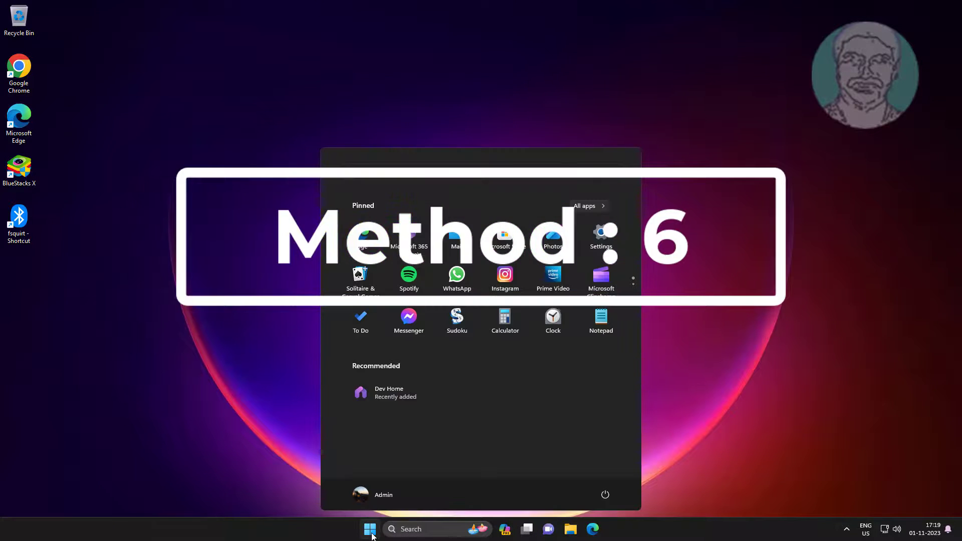
{"action": "left_click", "coordinate": [601, 235]}
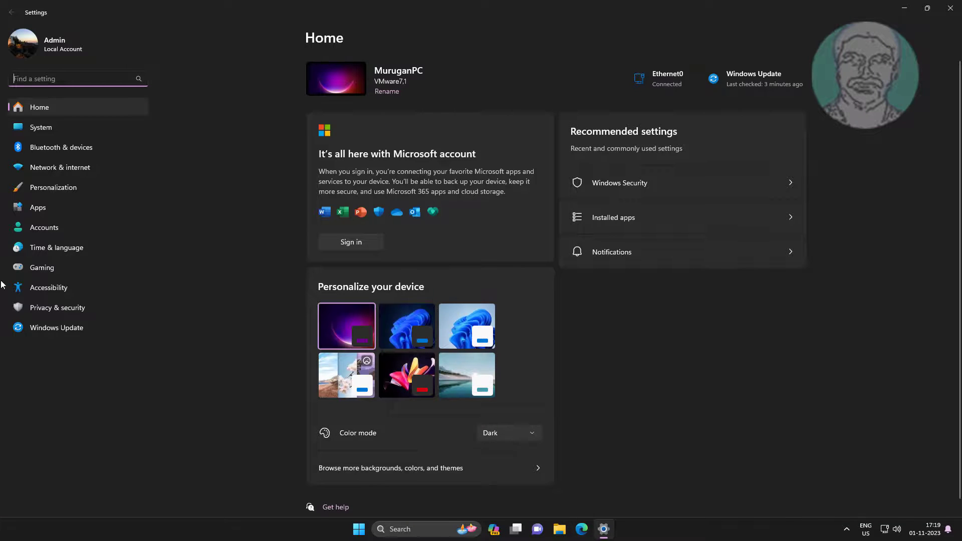
{"action": "left_click", "coordinate": [78, 307]}
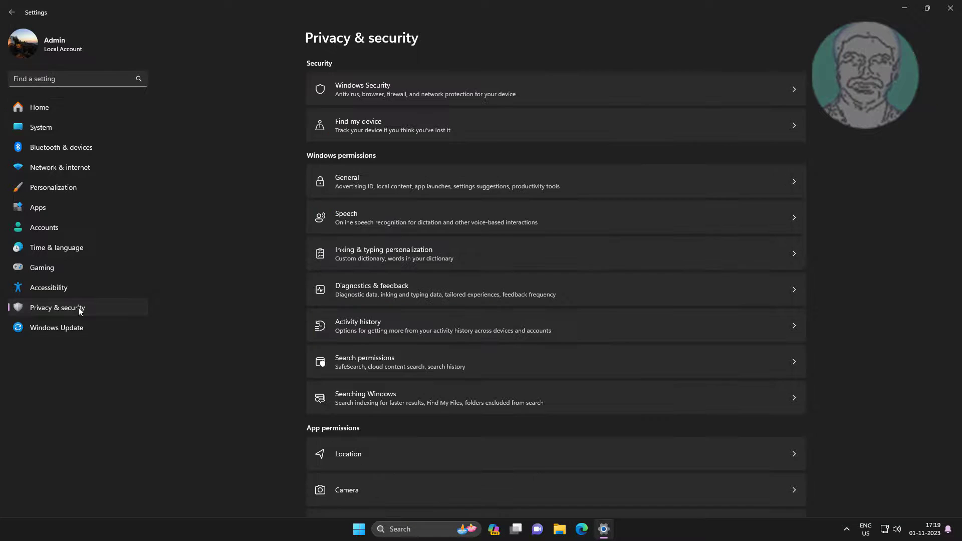
{"action": "left_click", "coordinate": [419, 93]}
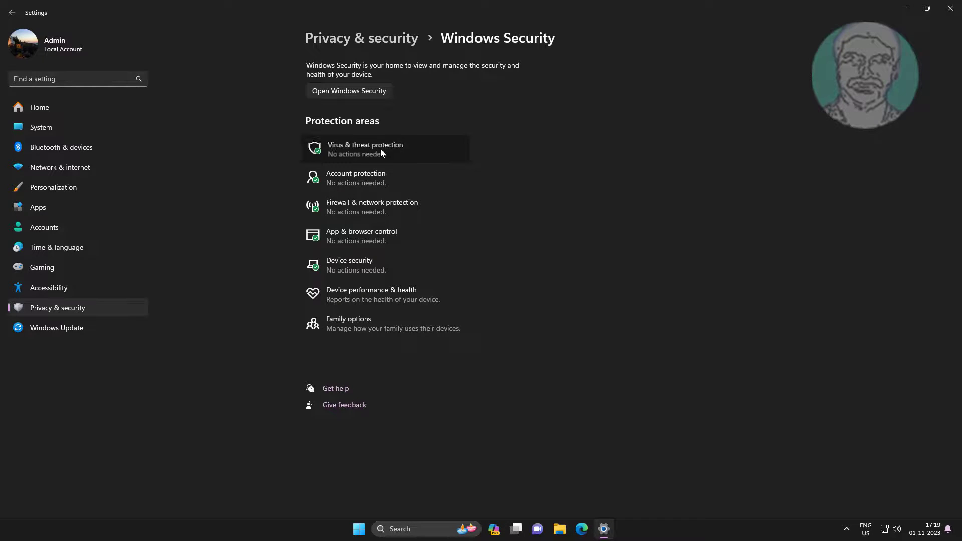
{"action": "left_click", "coordinate": [380, 151]}
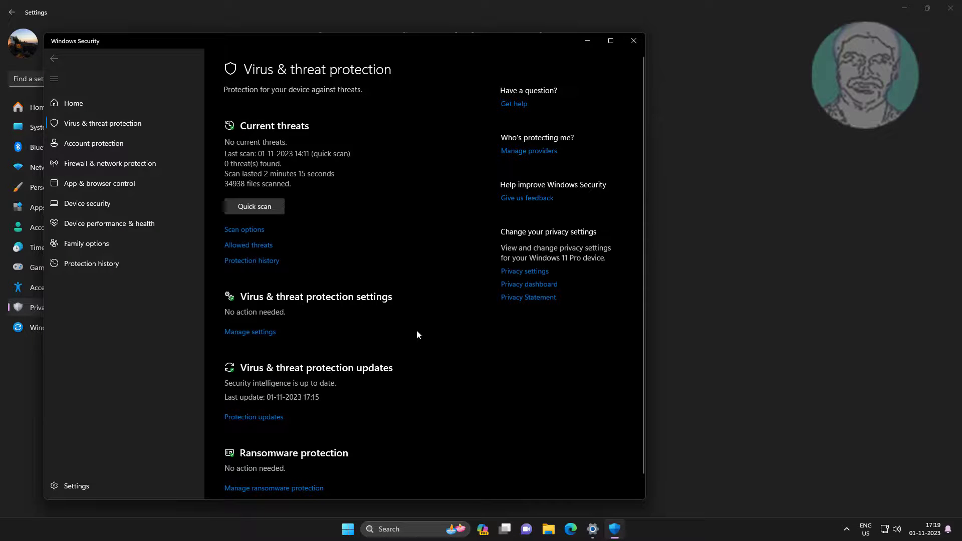
Step: Run a Windows Security quick scan, which finds 0 threats across 34788 files
{"action": "left_click", "coordinate": [250, 204]}
Step: Close the Windows Security window
{"action": "left_click", "coordinate": [633, 40]}
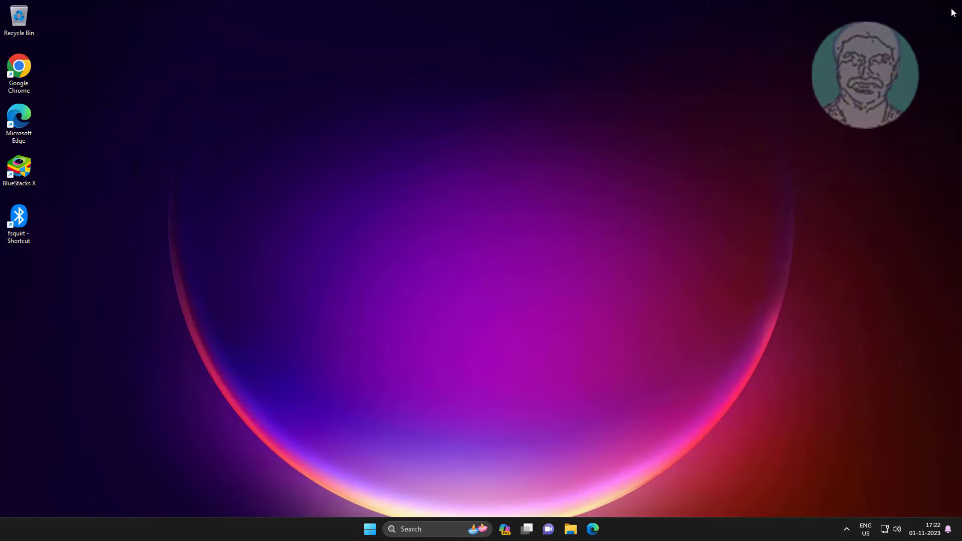